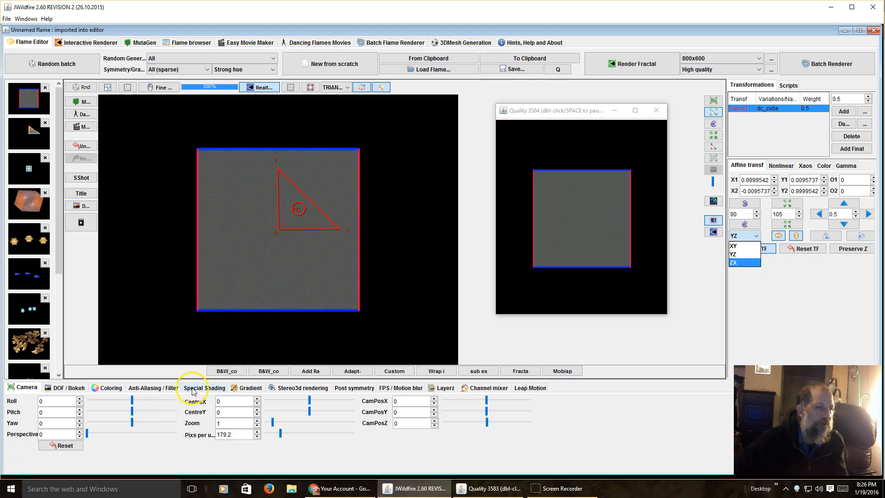
Review the flame's gradient and play the cube's pitch, yaw and roll rotation animation in the Easy Movie Maker.
{"action": "left_click", "coordinate": [245, 390]}
{"action": "left_click", "coordinate": [246, 391]}
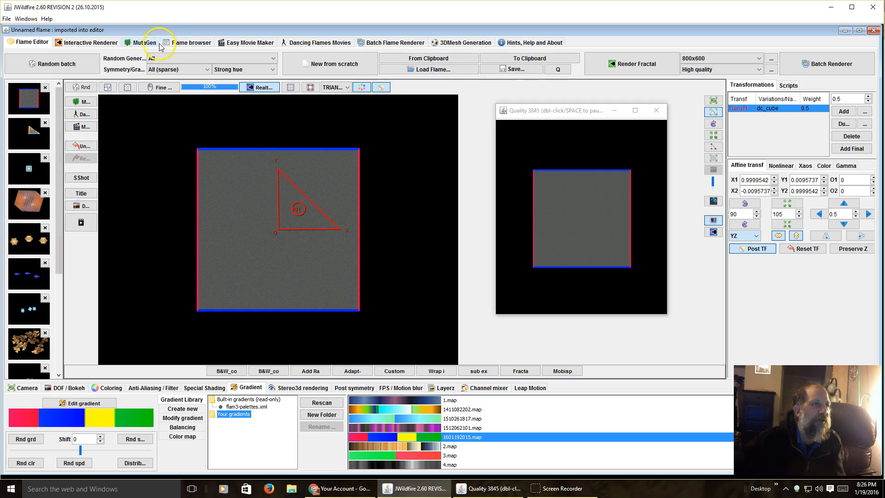
{"action": "left_click", "coordinate": [228, 42]}
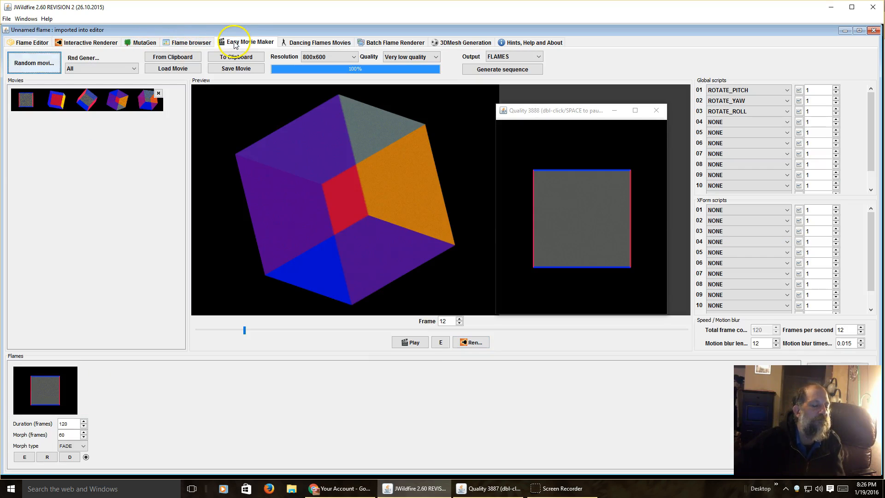
{"action": "left_click", "coordinate": [406, 345]}
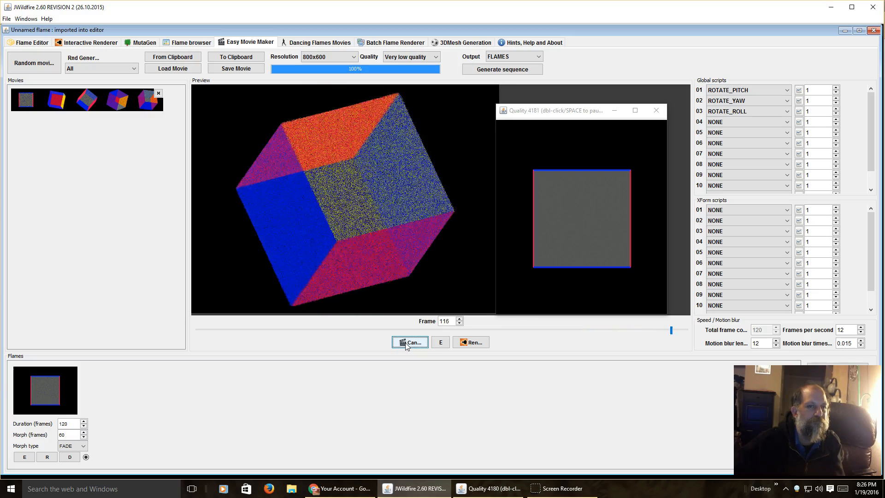
{"action": "left_click", "coordinate": [406, 344]}
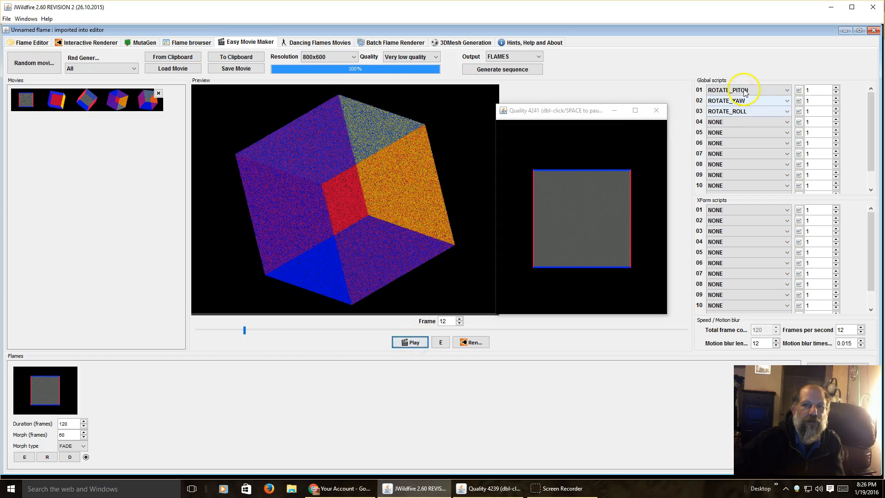
{"action": "left_click", "coordinate": [733, 111]}
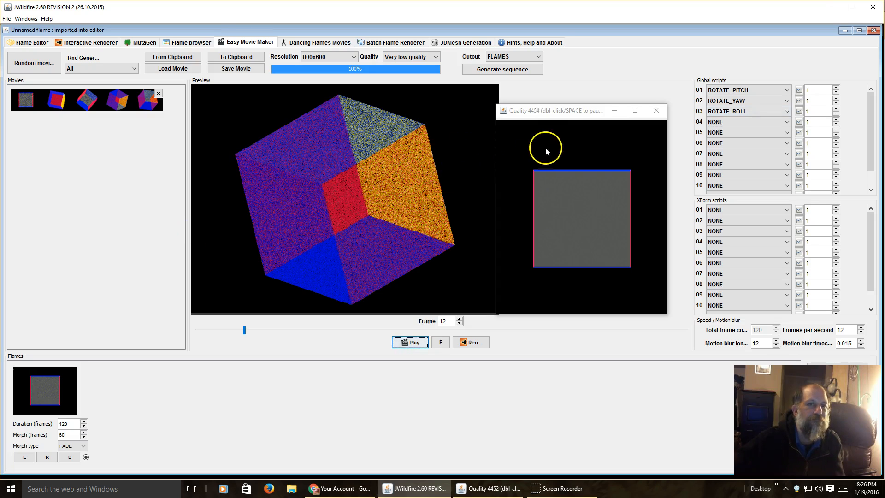
Return to the Flame Editor and set the affine editing plane of the dc_cube transform to XY.
{"action": "left_click", "coordinate": [18, 40]}
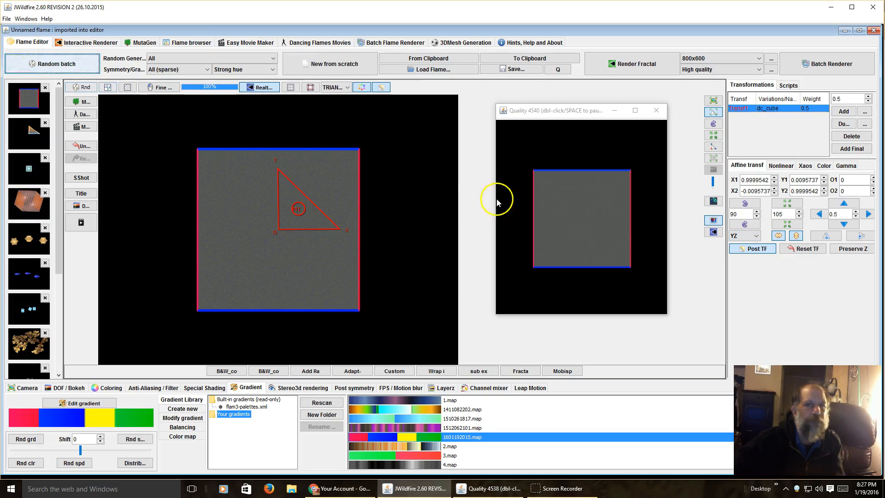
{"action": "left_click", "coordinate": [747, 238]}
{"action": "left_click", "coordinate": [739, 247]}
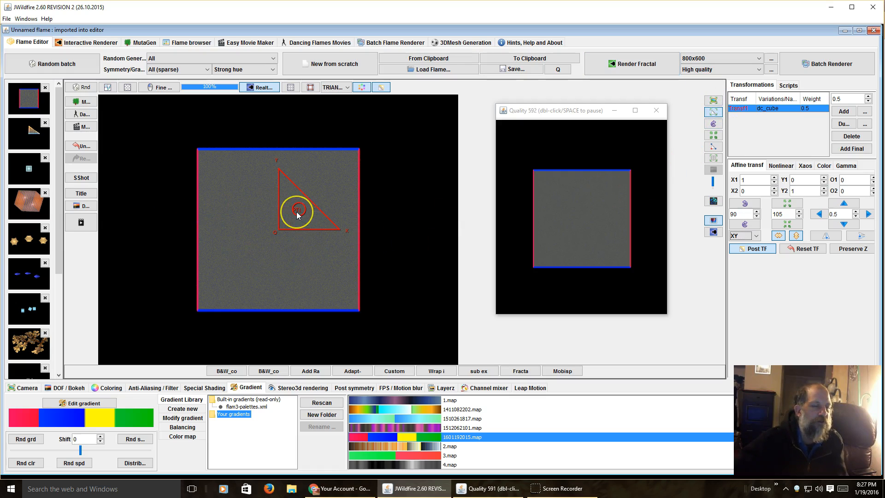
Try moving and slightly rotating the dc_cube transform triangle in the XY plane, and reset the transform.
{"action": "left_click_drag", "start_coordinate": [291, 211], "coordinate": [260, 220]}
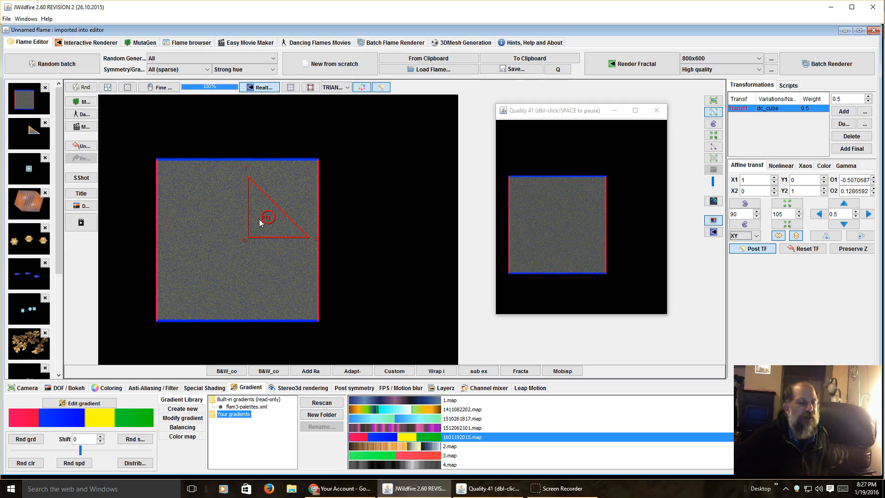
{"action": "left_click_drag", "start_coordinate": [259, 222], "coordinate": [290, 219]}
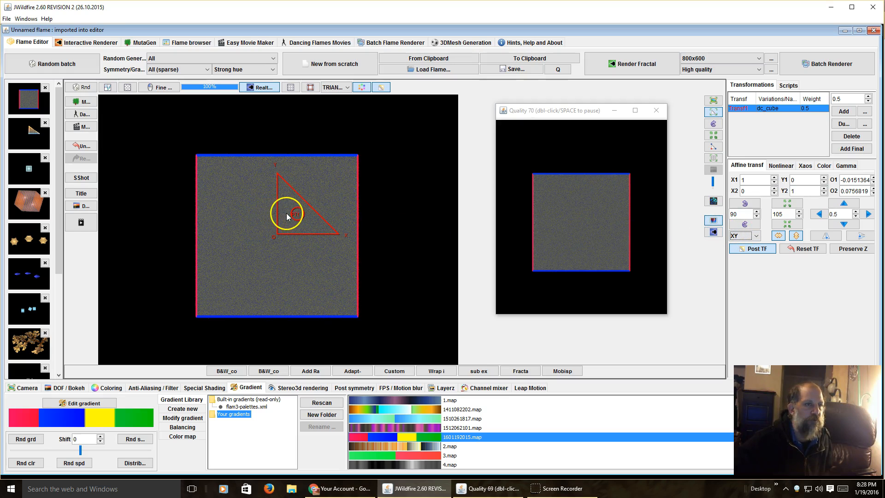
{"action": "mouse_move", "coordinate": [290, 213]}
{"action": "left_mouse_down"}
{"action": "mouse_move", "coordinate": [652, 144]}
{"action": "mouse_move", "coordinate": [673, 149]}
{"action": "mouse_move", "coordinate": [301, 139]}
{"action": "mouse_move", "coordinate": [279, 206]}
{"action": "mouse_move", "coordinate": [296, 228]}
{"action": "mouse_move", "coordinate": [289, 225]}
{"action": "left_mouse_up"}
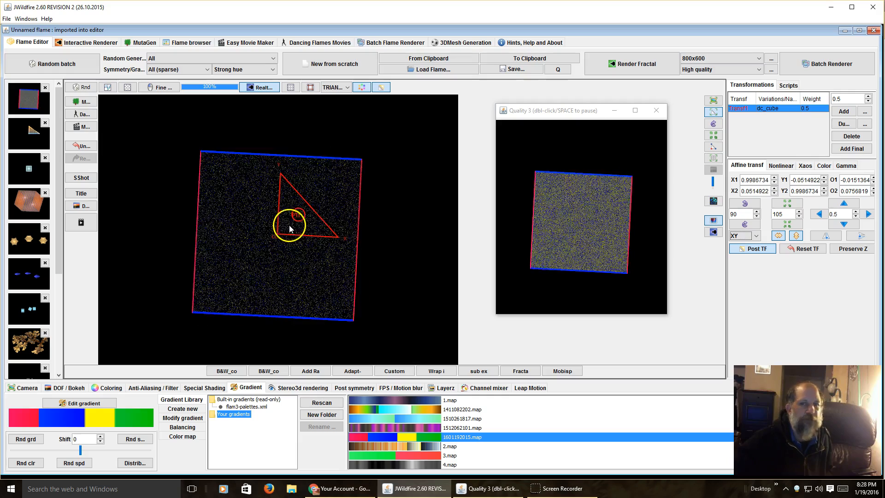
{"action": "left_click", "coordinate": [803, 251]}
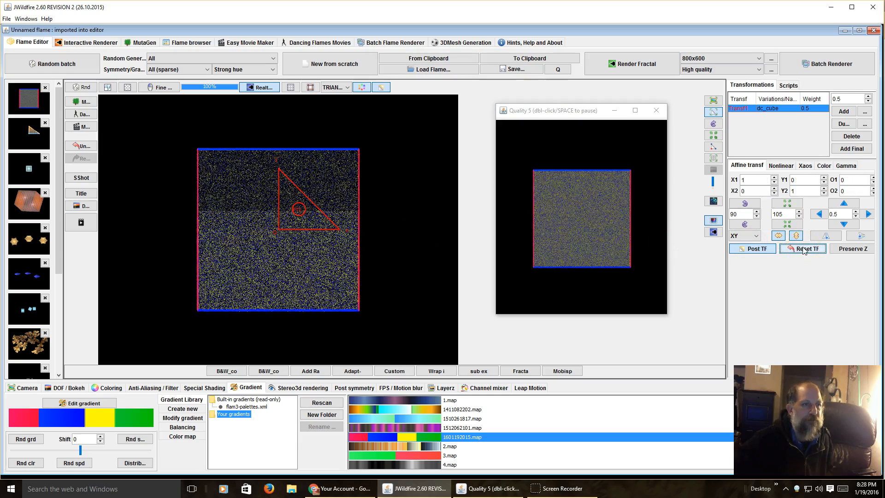
Set the affine editing plane to YZ and move the transform triangle to about O1 -0.17, O2 -0.05.
{"action": "left_click", "coordinate": [734, 237]}
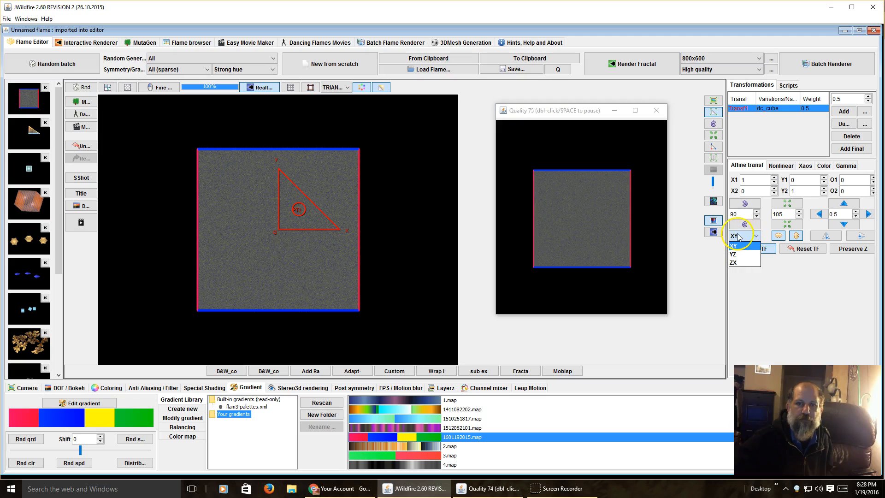
{"action": "left_click", "coordinate": [741, 266]}
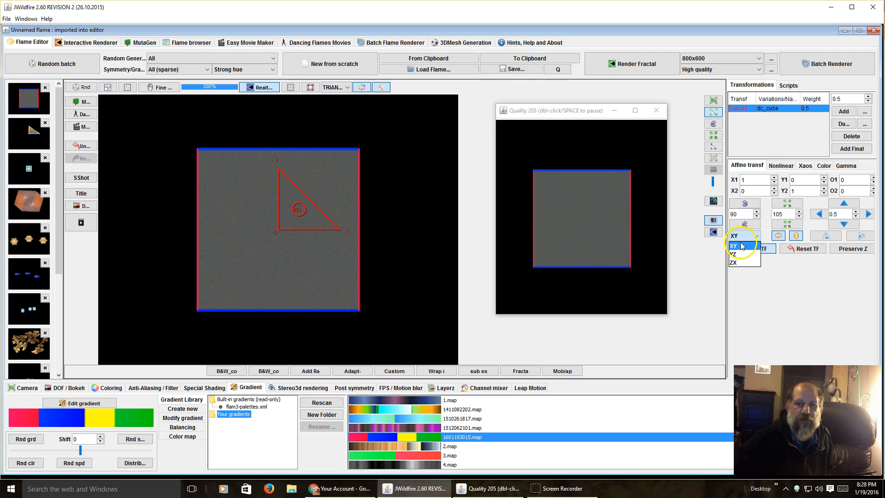
{"action": "left_click", "coordinate": [739, 258]}
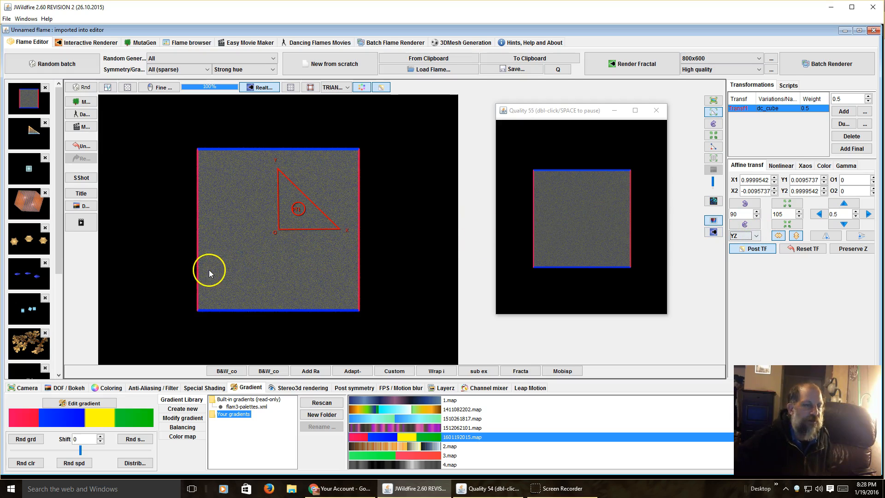
{"action": "left_click_drag", "start_coordinate": [294, 212], "coordinate": [562, 164]}
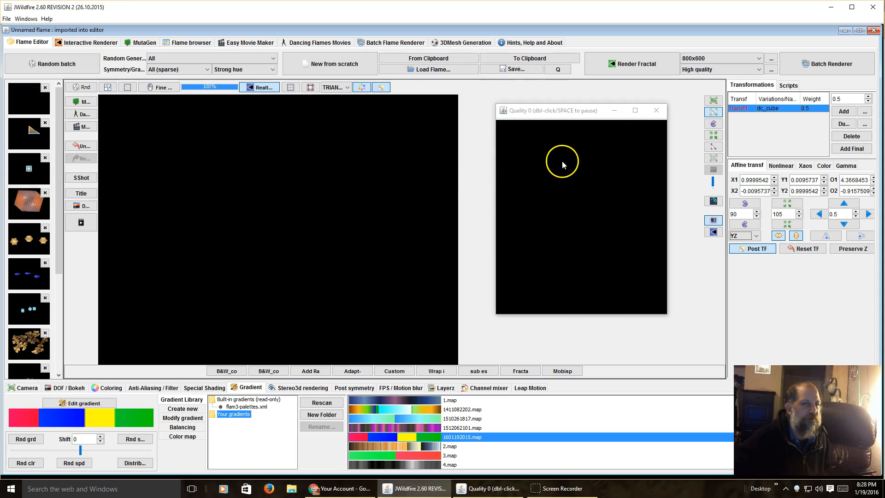
{"action": "left_click_drag", "start_coordinate": [366, 180], "coordinate": [285, 211]}
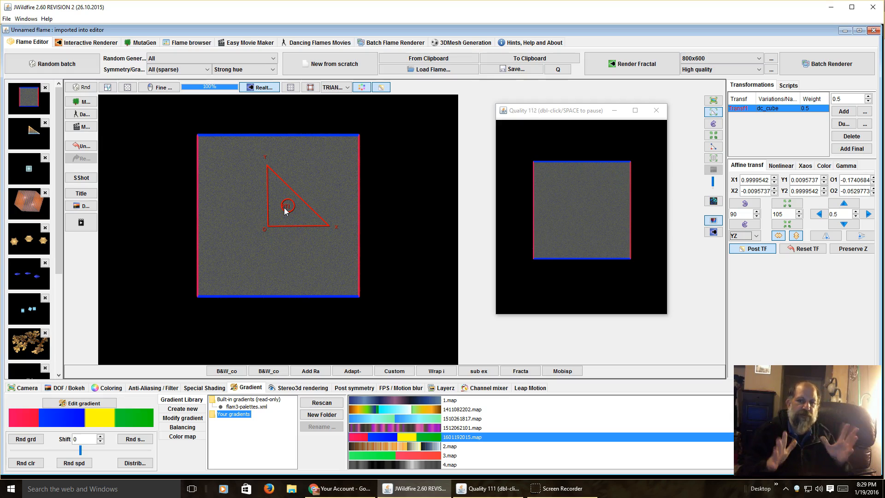
Set the camera pitch to 50 and move the transform triangle to about O1 -0.67, O2 -0.33.
{"action": "left_click", "coordinate": [27, 389]}
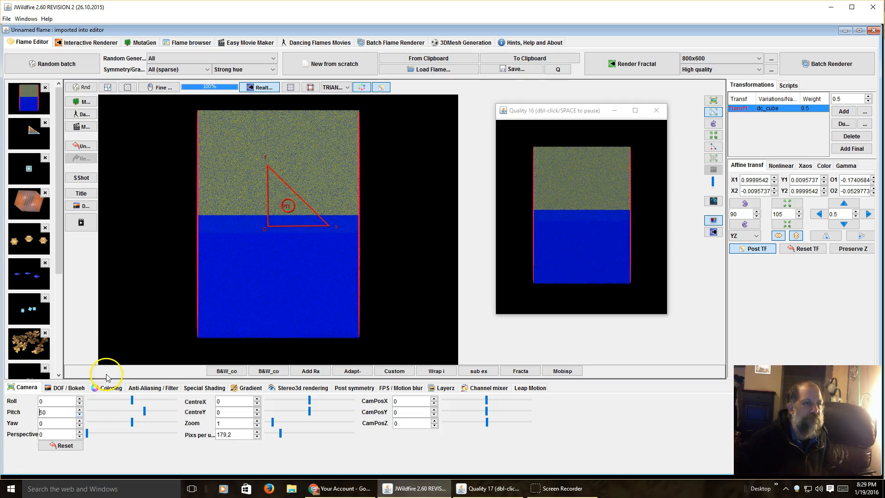
{"action": "left_click_drag", "start_coordinate": [272, 207], "coordinate": [243, 194]}
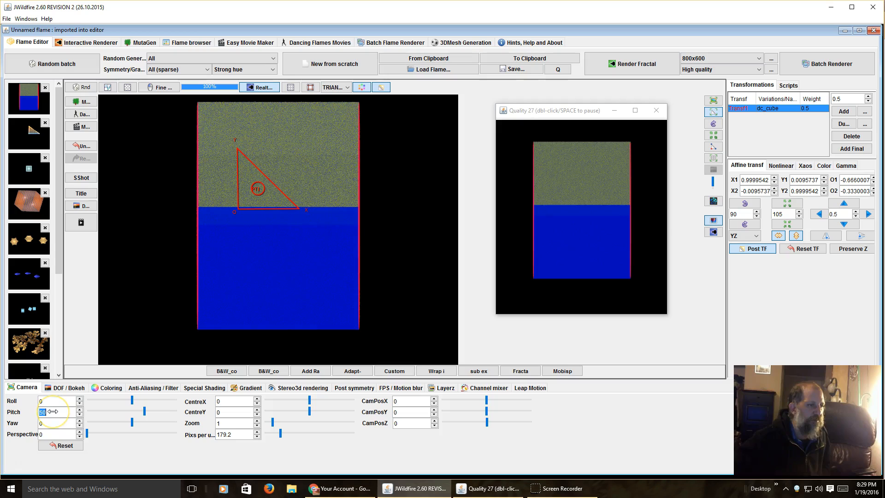
Set the camera pitch to 0 and reset the cube's affine transform in the YZ plane.
{"action": "type", "text": "0"}
{"action": "key", "text": "Return"}
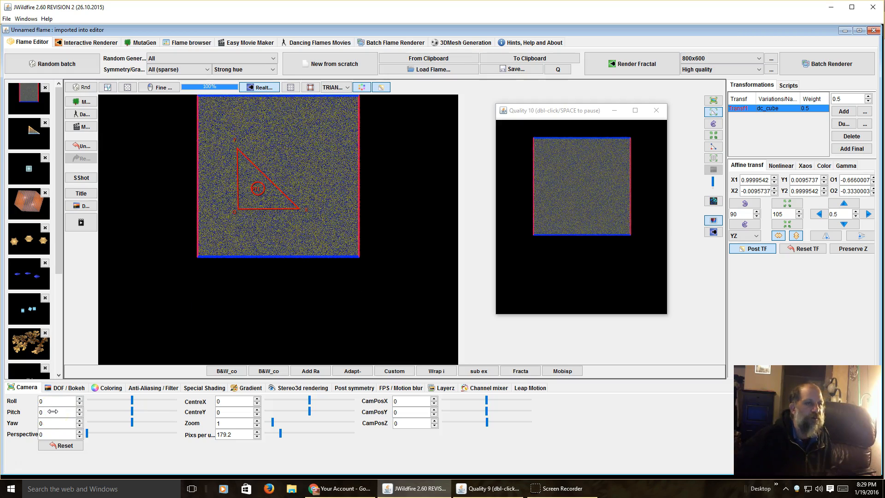
{"action": "left_click", "coordinate": [797, 251]}
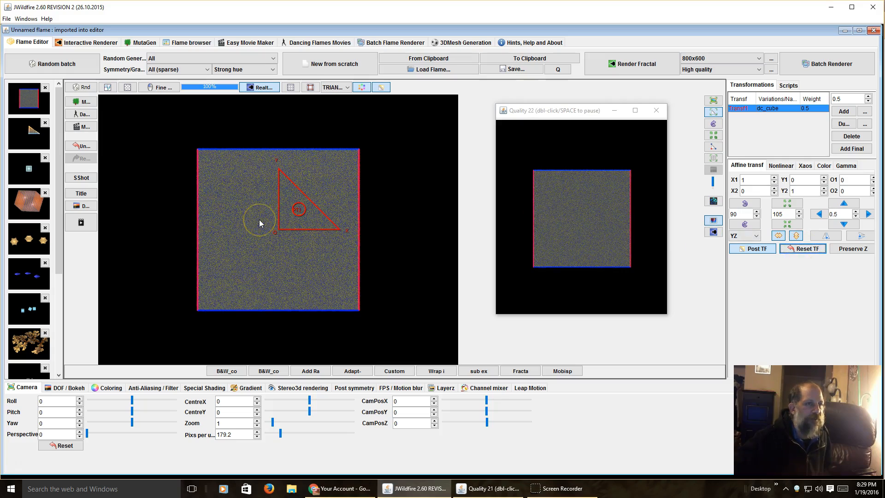
Rotate the transform triangle in the YZ plane by about 90 degrees, to about X1 0.01, Y1 1.
{"action": "left_click_drag", "start_coordinate": [261, 221], "coordinate": [262, 148]}
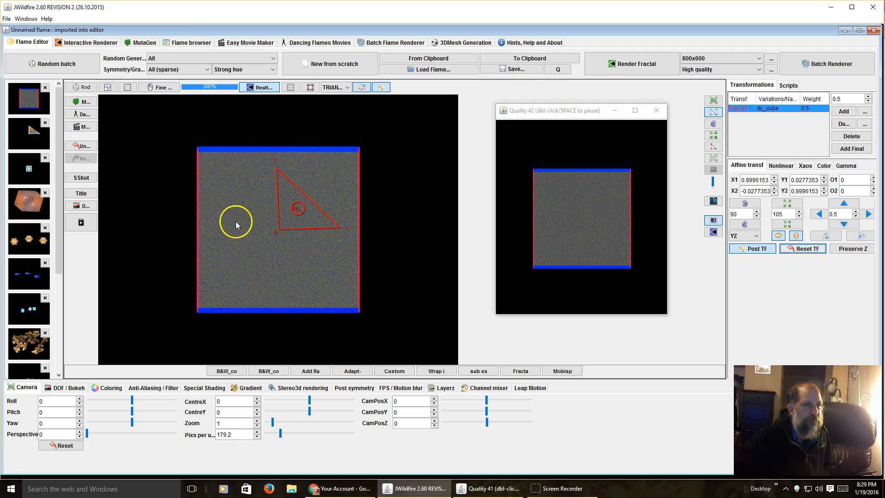
{"action": "left_click_drag", "start_coordinate": [317, 206], "coordinate": [279, 156]}
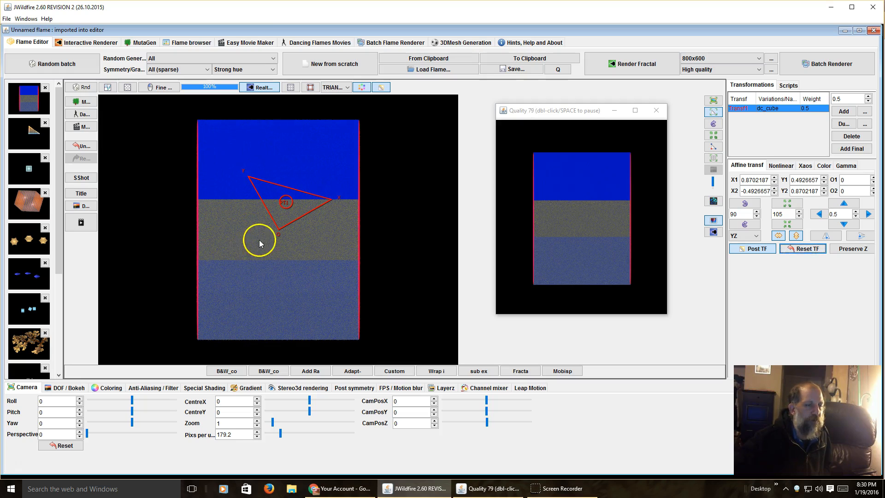
{"action": "left_click_drag", "start_coordinate": [303, 212], "coordinate": [403, 164]}
{"action": "left_click", "coordinate": [283, 259]}
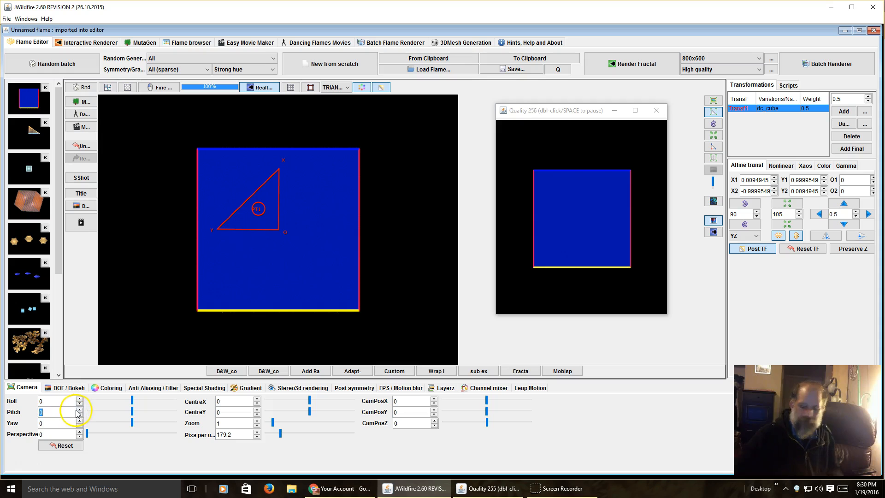
Tilt the camera pitch to inspect the rotated cube and return the pitch to 0.
{"action": "key", "text": "Return"}
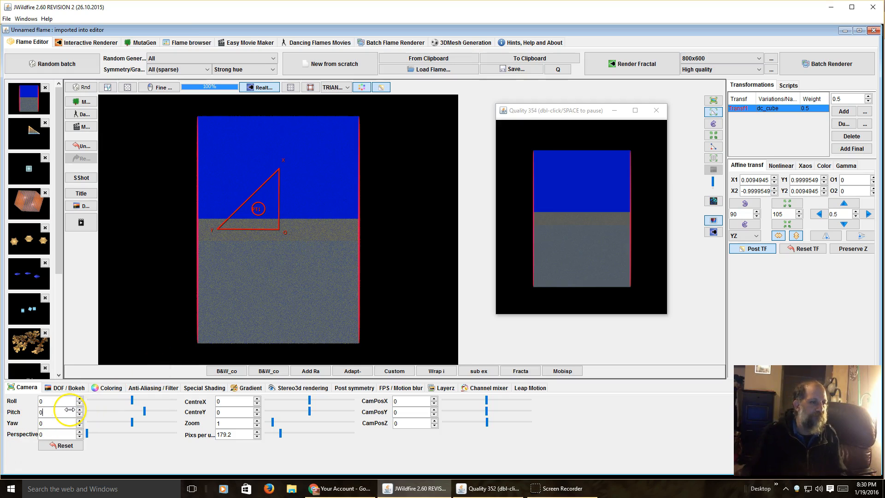
{"action": "key", "text": "Return"}
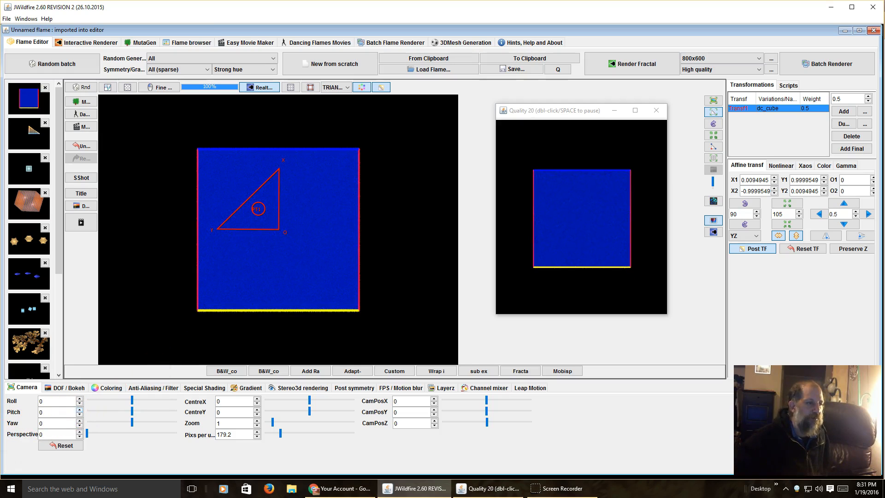
Try further rotations of the transform triangle through full turns in the YZ plane, and reset the transform.
{"action": "left_click_drag", "start_coordinate": [267, 227], "coordinate": [441, 192]}
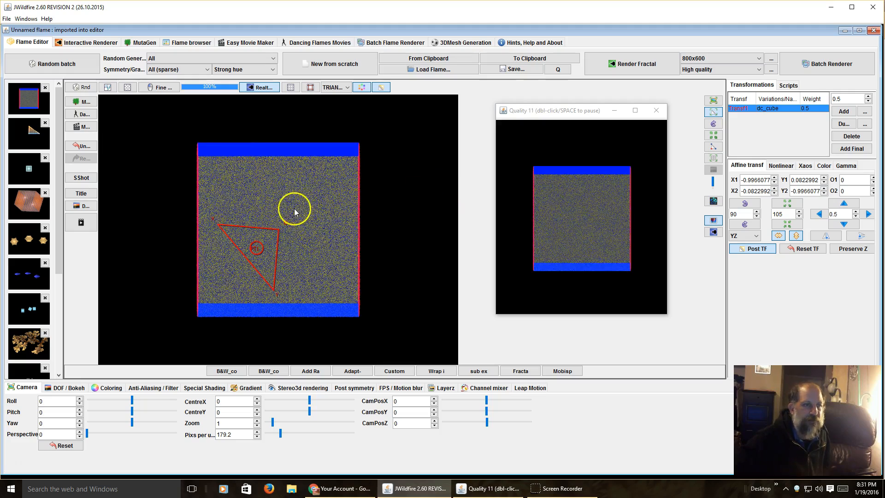
{"action": "left_click_drag", "start_coordinate": [238, 262], "coordinate": [445, 176]}
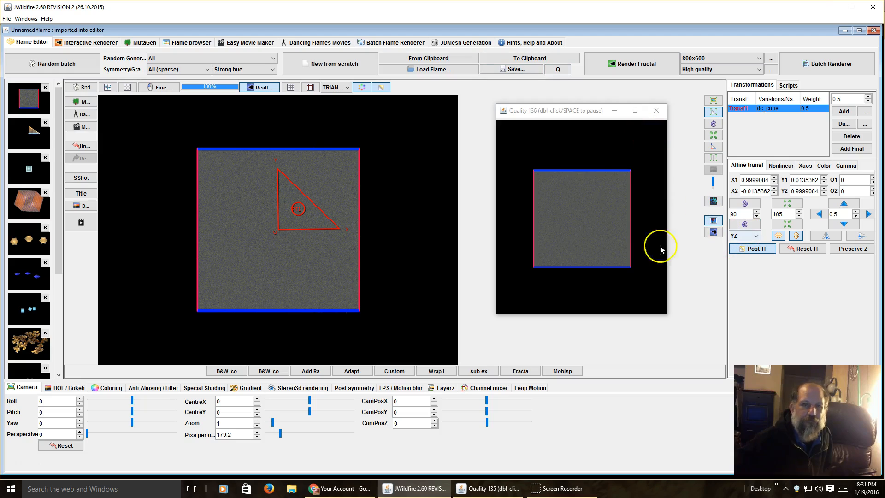
{"action": "left_click_drag", "start_coordinate": [284, 228], "coordinate": [881, 72]}
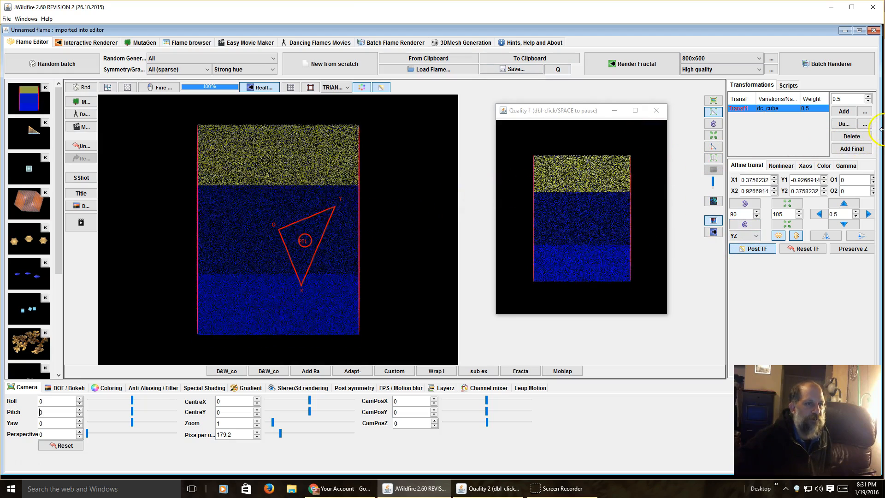
{"action": "left_click_drag", "start_coordinate": [276, 233], "coordinate": [395, 188]}
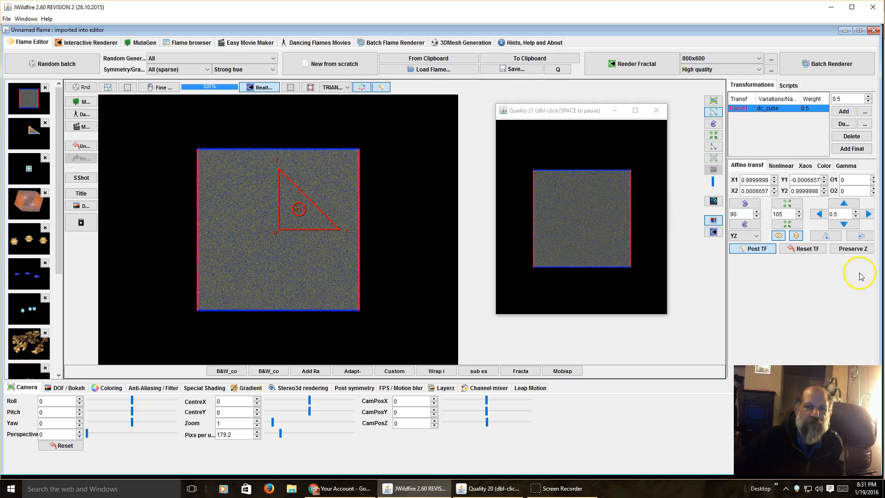
{"action": "left_click", "coordinate": [811, 249]}
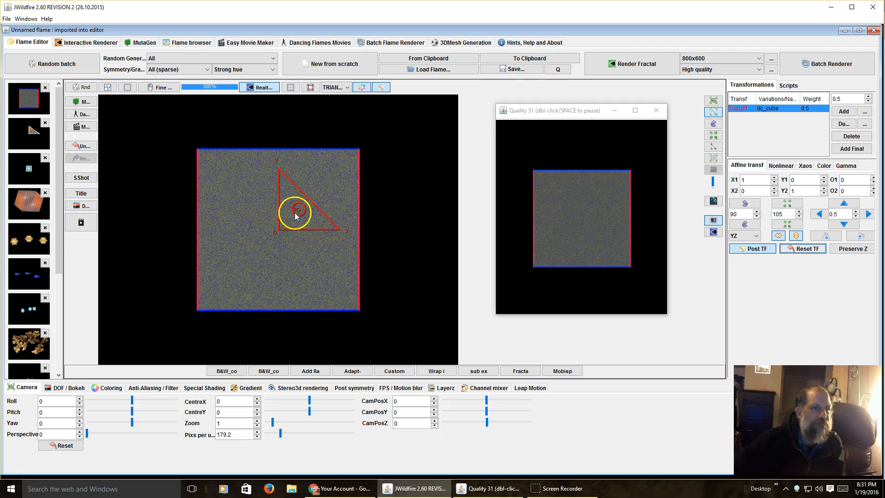
Move the cube's transform in the YZ plane to about O1 0.70, O2 0.71, viewing it at camera pitch 50 before restoring pitch 0.
{"action": "mouse_move", "coordinate": [296, 215]}
{"action": "left_mouse_down"}
{"action": "mouse_move", "coordinate": [552, 220]}
{"action": "mouse_move", "coordinate": [127, 226]}
{"action": "mouse_move", "coordinate": [330, 217]}
{"action": "mouse_move", "coordinate": [286, 218]}
{"action": "left_mouse_up"}
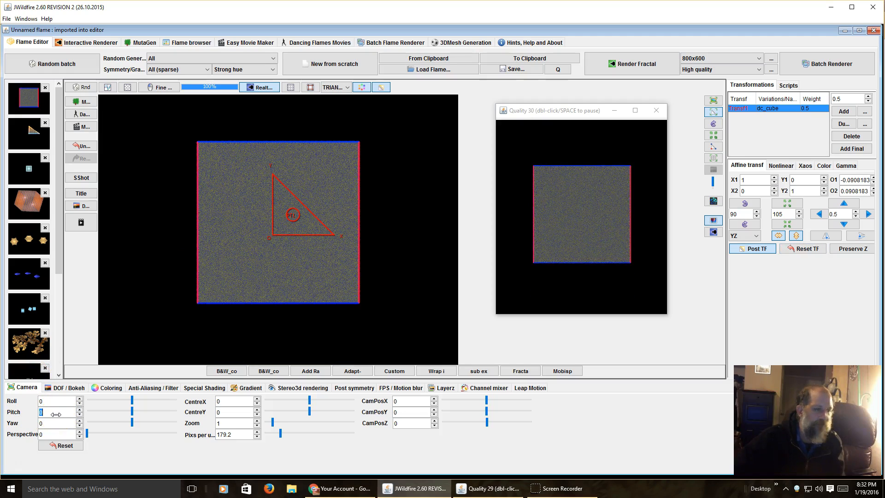
{"action": "key", "text": "Return"}
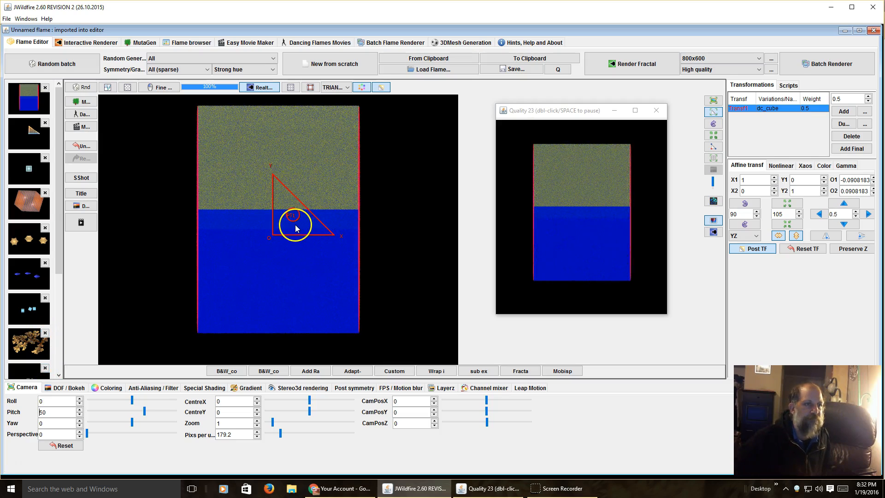
{"action": "left_click_drag", "start_coordinate": [295, 224], "coordinate": [334, 225]}
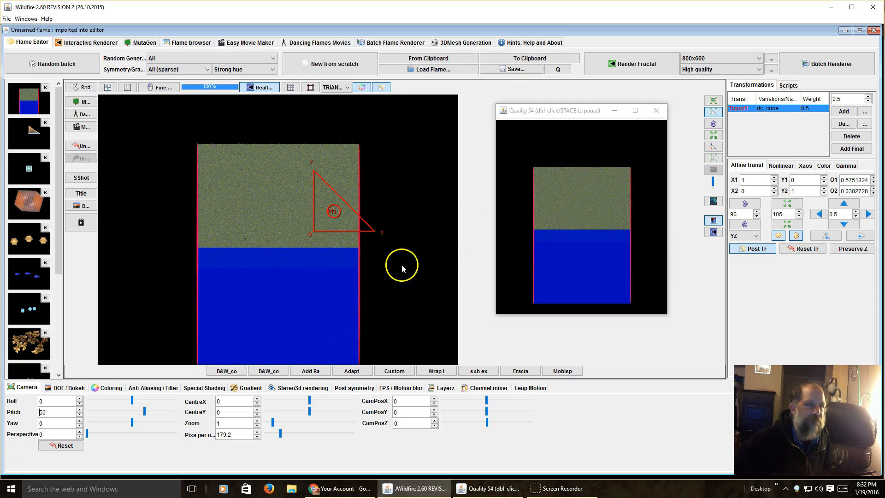
{"action": "left_click_drag", "start_coordinate": [306, 241], "coordinate": [312, 273]}
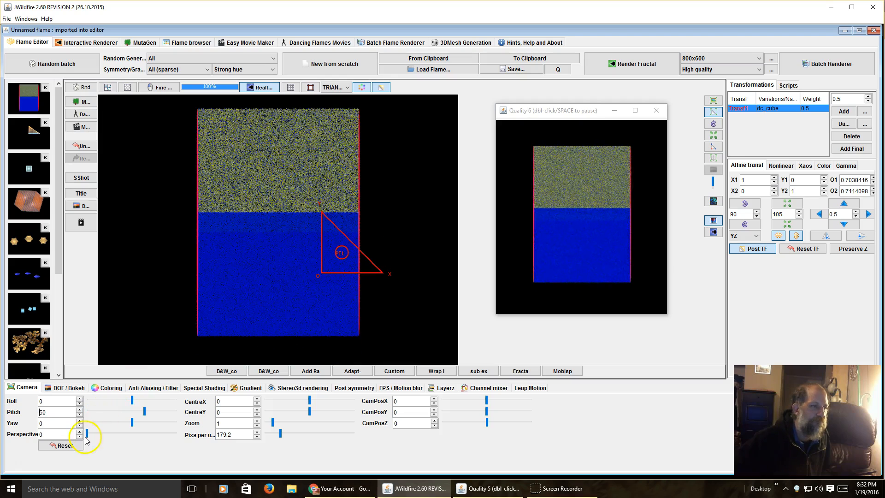
{"action": "double_click", "coordinate": [62, 413]}
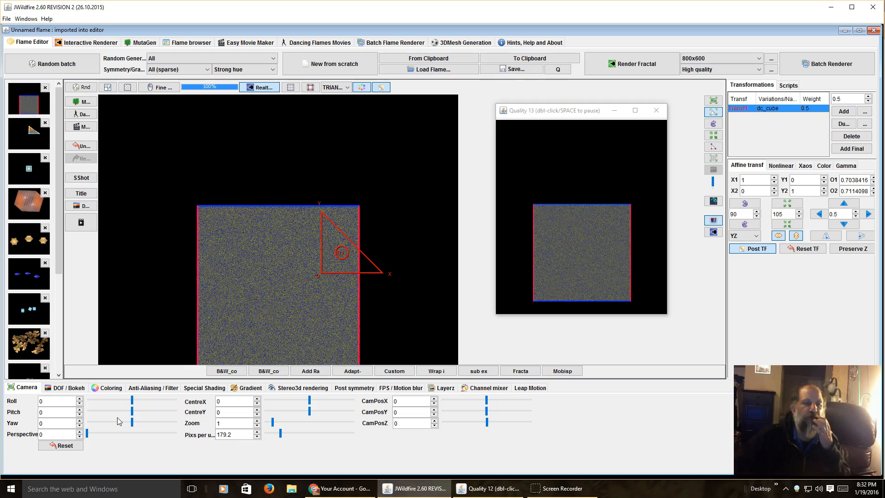
Reset the cube's transform and move it in the ZX plane to about O1 0.10, O2 -0.24.
{"action": "left_click", "coordinate": [808, 249]}
{"action": "left_click", "coordinate": [745, 237]}
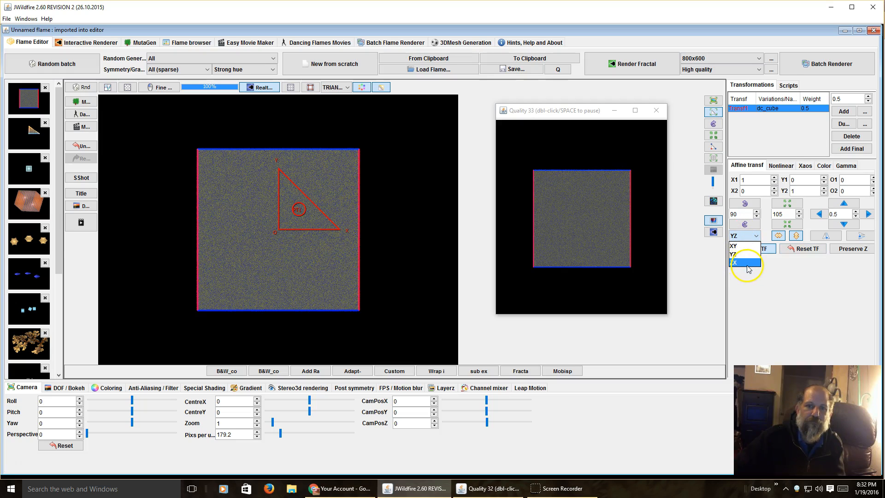
{"action": "left_click", "coordinate": [746, 263]}
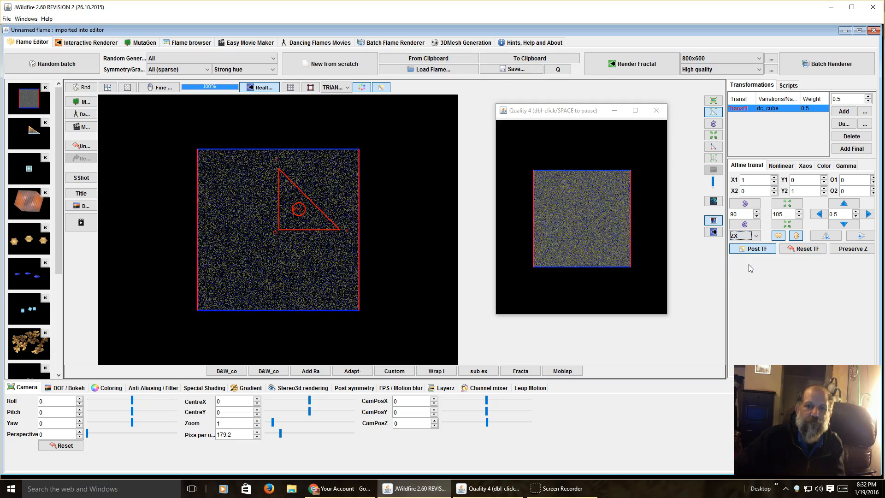
{"action": "left_click", "coordinate": [740, 238]}
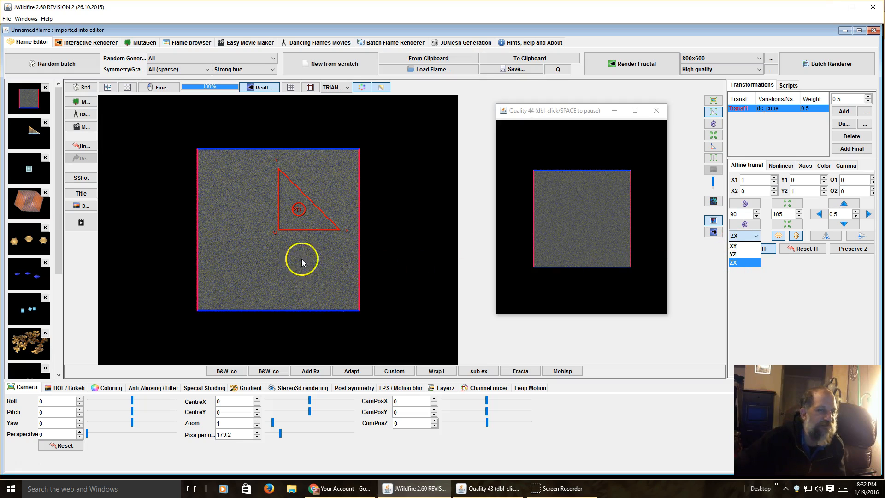
{"action": "left_click", "coordinate": [737, 289]}
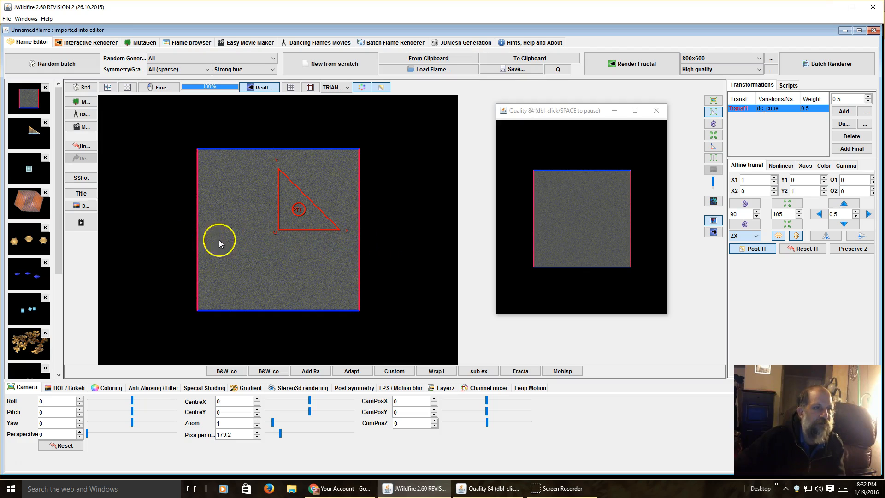
{"action": "left_click_drag", "start_coordinate": [289, 217], "coordinate": [294, 198]}
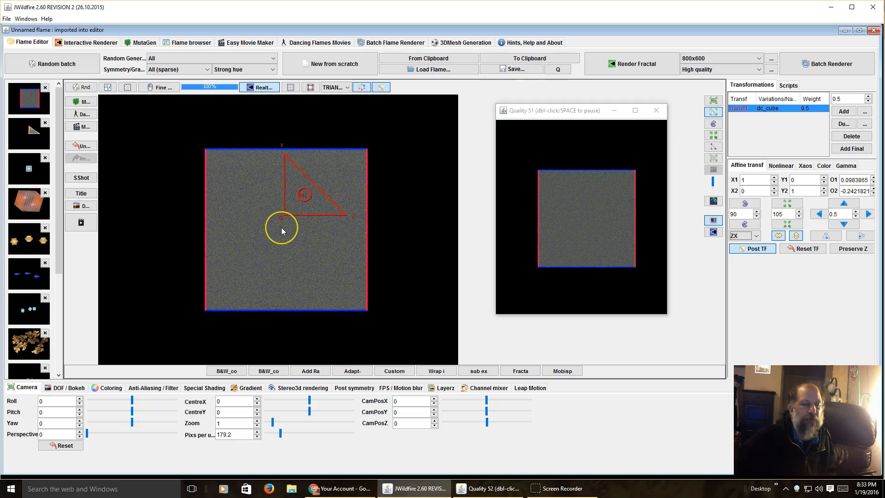
Rotate the transform triangle in the ZX plane by about 90 degrees, to about X1 0.01, Y1 1.
{"action": "mouse_move", "coordinate": [281, 228]}
{"action": "left_mouse_down"}
{"action": "mouse_move", "coordinate": [292, 229]}
{"action": "mouse_move", "coordinate": [265, 225]}
{"action": "mouse_move", "coordinate": [279, 220]}
{"action": "left_mouse_up"}
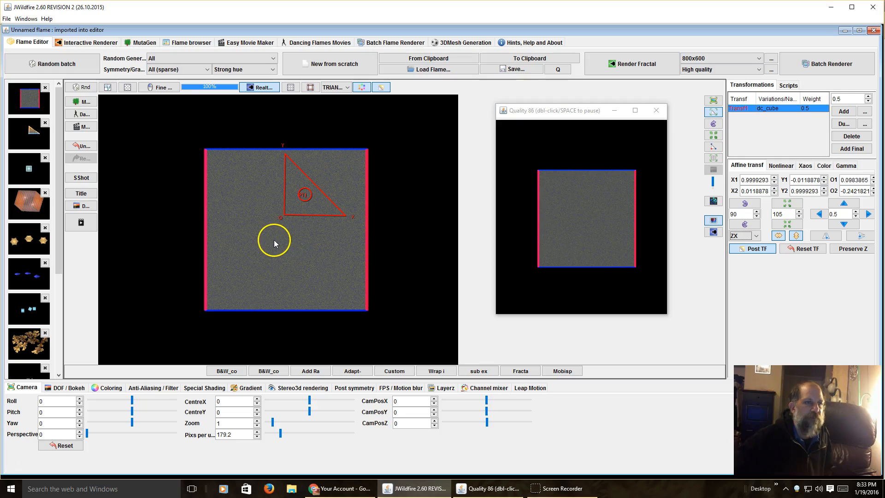
{"action": "left_click_drag", "start_coordinate": [280, 239], "coordinate": [457, 231]}
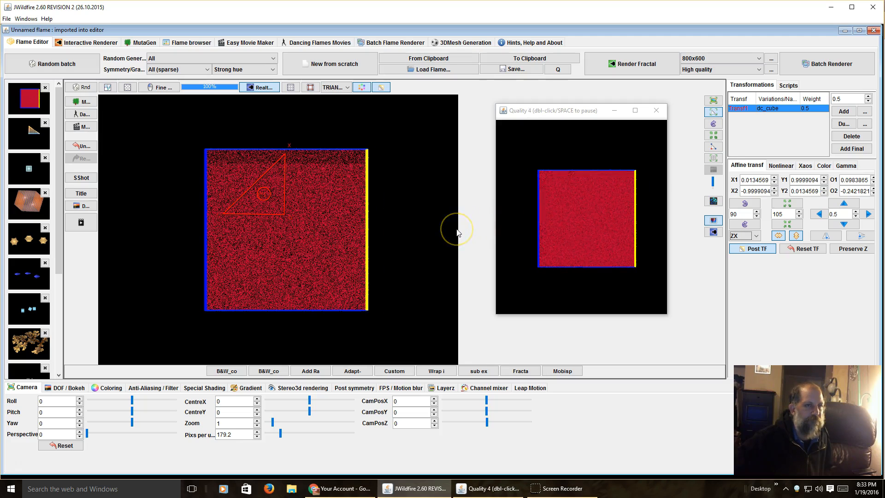
{"action": "left_click", "coordinate": [451, 230]}
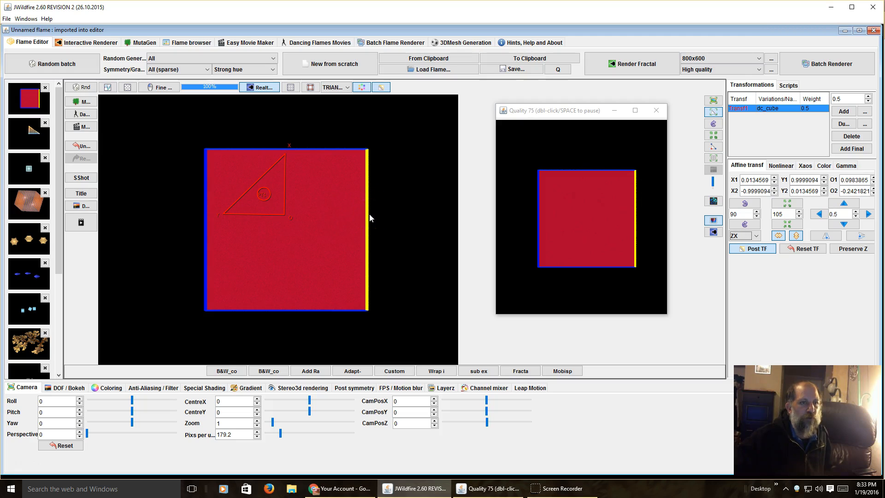
{"action": "left_click", "coordinate": [267, 214]}
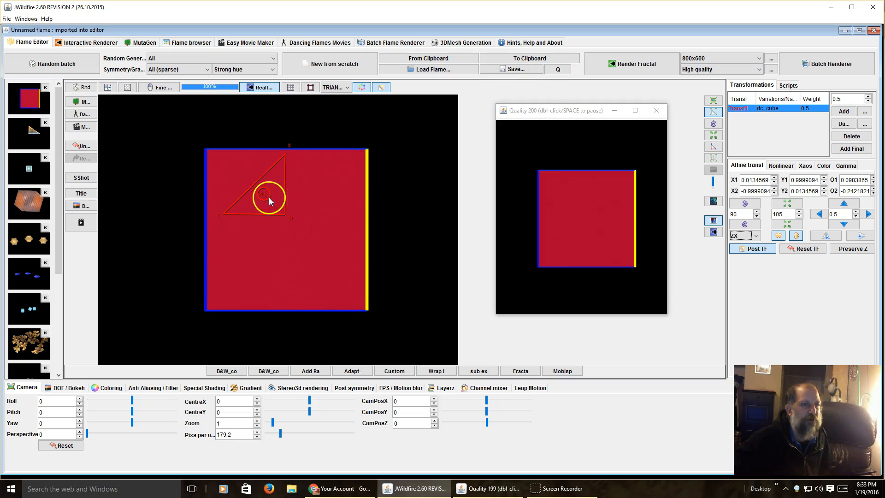
Rotate the transform triangle through further turns in the ZX plane, ending at about X1 1, Y1 0.03.
{"action": "left_click_drag", "start_coordinate": [333, 220], "coordinate": [238, 229]}
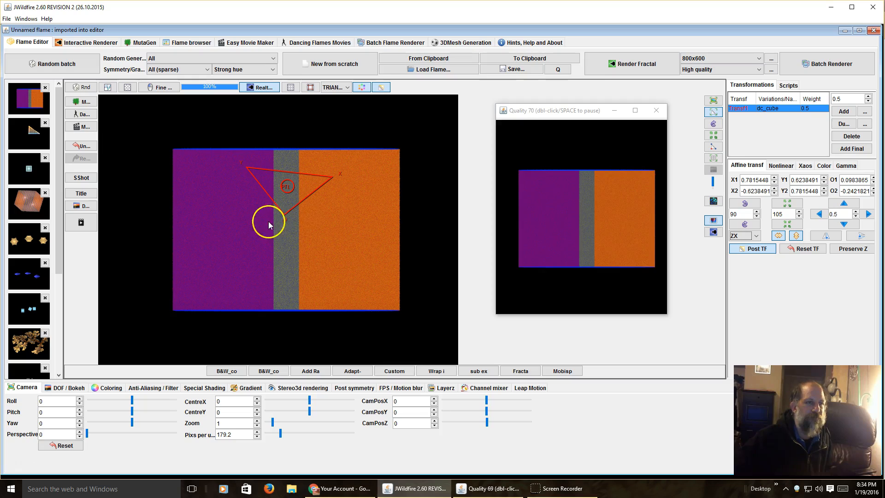
{"action": "left_click_drag", "start_coordinate": [270, 222], "coordinate": [298, 219]}
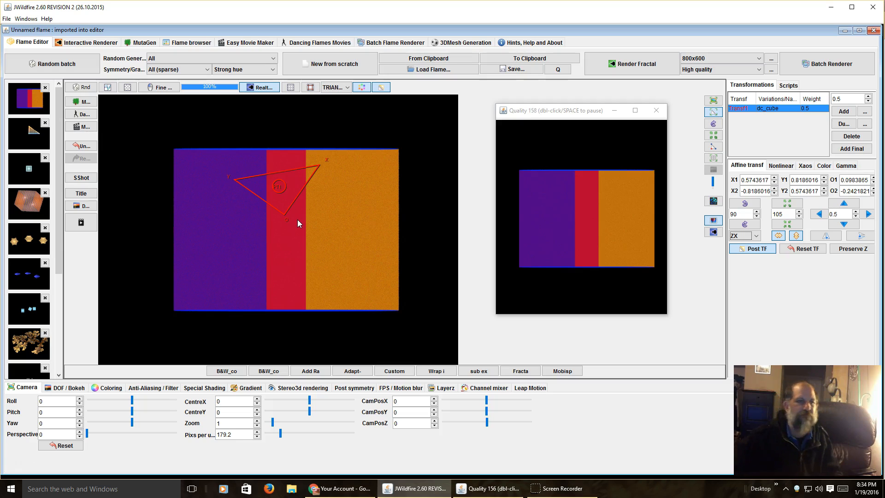
{"action": "left_click_drag", "start_coordinate": [345, 220], "coordinate": [595, 199]}
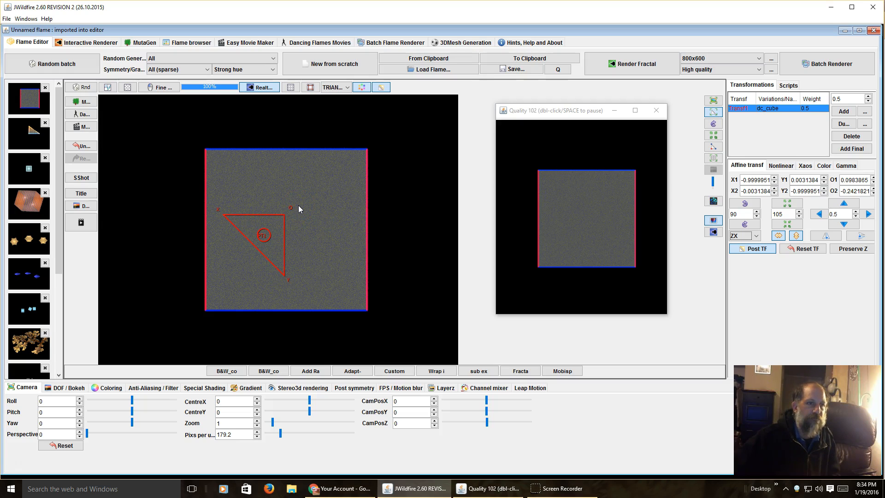
{"action": "left_click_drag", "start_coordinate": [265, 238], "coordinate": [434, 216]}
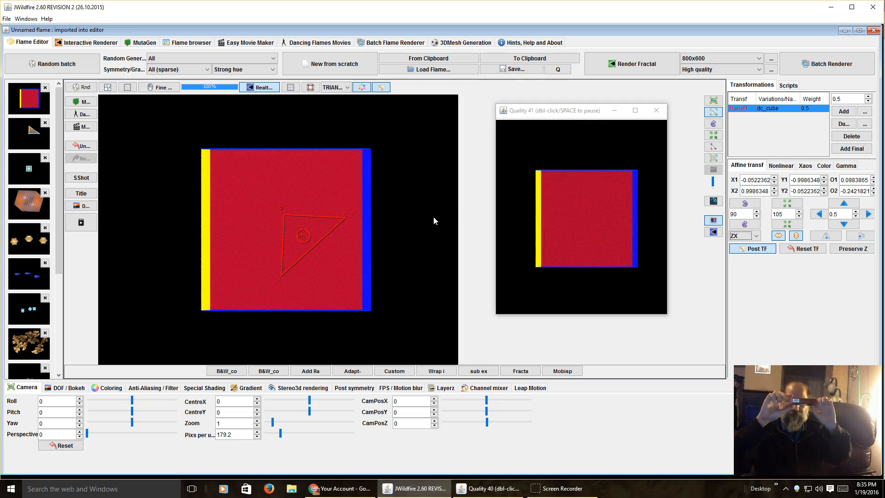
{"action": "left_click_drag", "start_coordinate": [416, 215], "coordinate": [416, 214]}
{"action": "left_click_drag", "start_coordinate": [308, 230], "coordinate": [467, 197]}
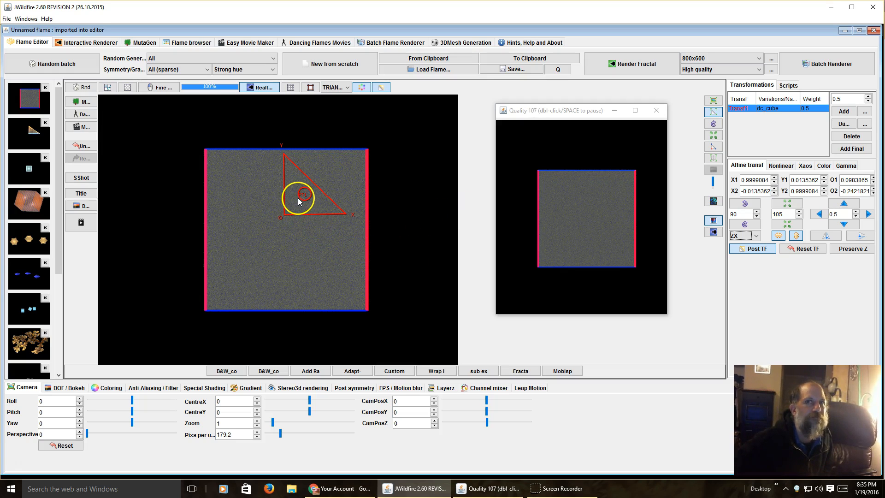
{"action": "mouse_move", "coordinate": [319, 200]}
{"action": "left_mouse_down"}
{"action": "mouse_move", "coordinate": [386, 190]}
{"action": "mouse_move", "coordinate": [320, 203]}
{"action": "left_mouse_up"}
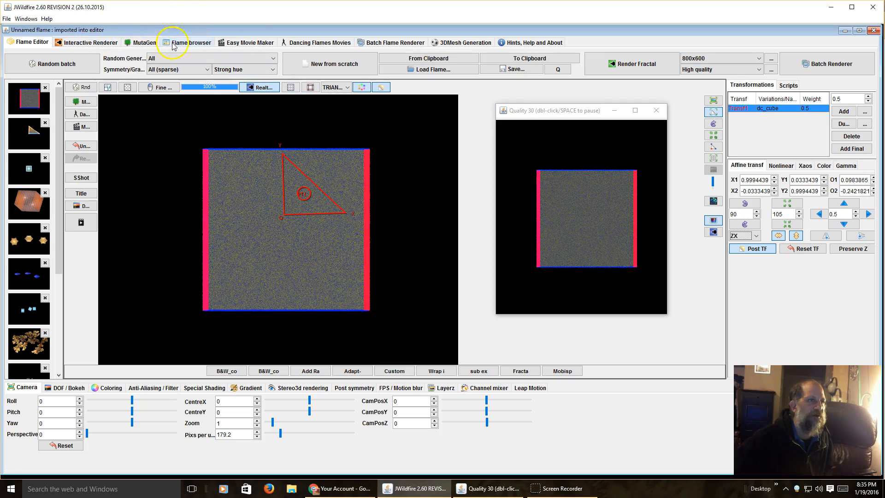
Play the rotating cube movie in the Easy Movie Maker, stop the playback and return to the Flame Editor.
{"action": "left_click", "coordinate": [243, 45]}
{"action": "left_click", "coordinate": [412, 344]}
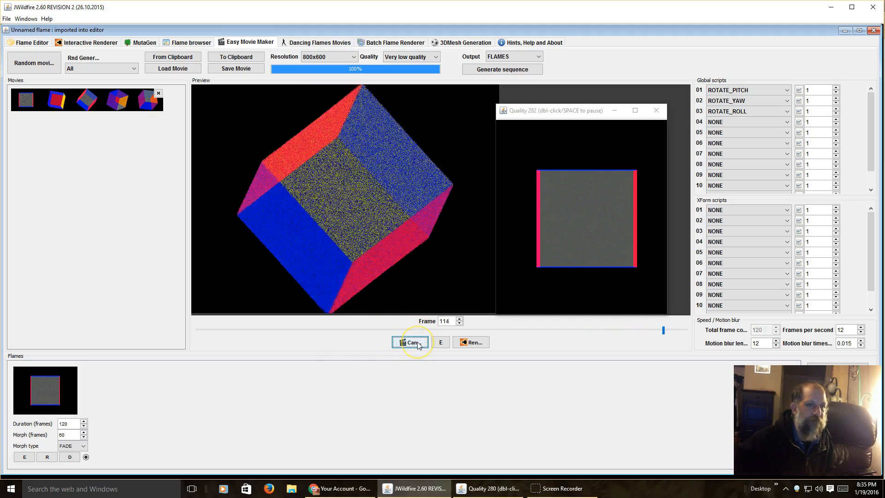
{"action": "left_click", "coordinate": [418, 344]}
{"action": "left_click", "coordinate": [42, 45]}
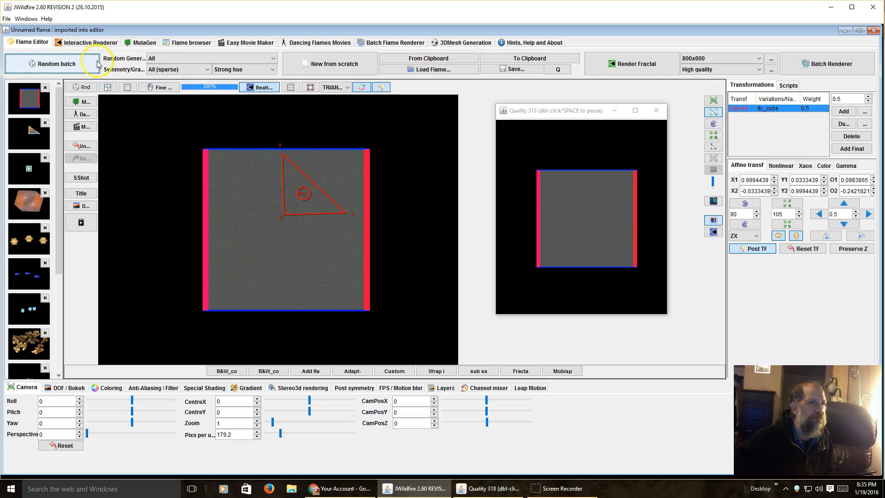
Rotate the cube's transform in the XY plane to about X1 0.37, Y1 0.93.
{"action": "left_click", "coordinate": [748, 237]}
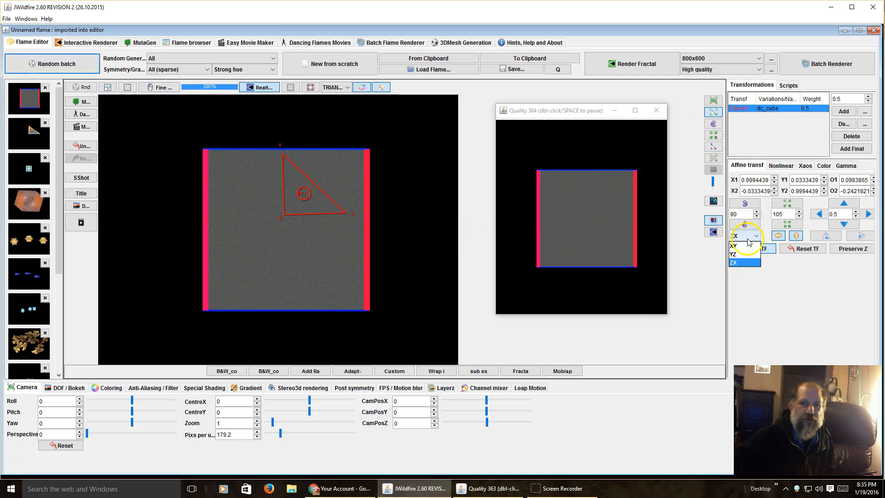
{"action": "left_click", "coordinate": [741, 245]}
{"action": "left_click_drag", "start_coordinate": [226, 227], "coordinate": [397, 218]}
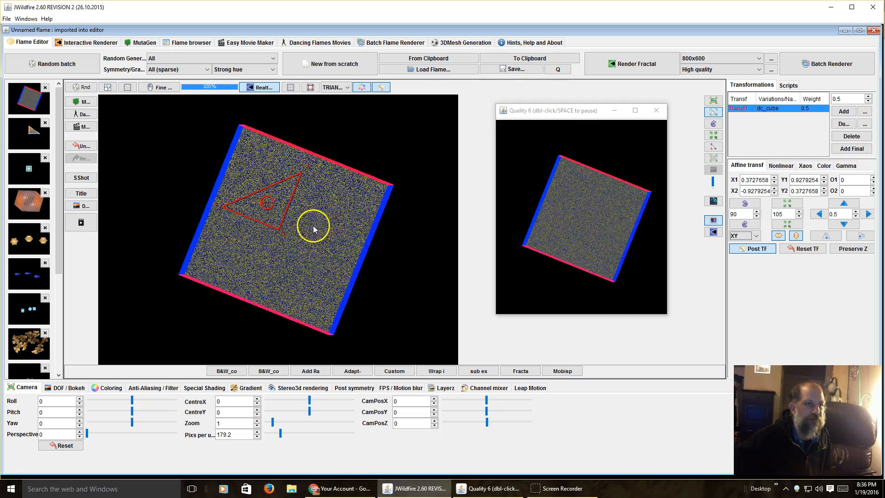
Rotate the cube's transform slightly in the YZ plane.
{"action": "left_click", "coordinate": [746, 236]}
{"action": "left_click", "coordinate": [743, 255]}
{"action": "left_click_drag", "start_coordinate": [309, 236], "coordinate": [338, 237]}
Rotate the cube's transform in the ZX plane to about X1 -0.54, Y1 0.84.
{"action": "left_click", "coordinate": [738, 236]}
{"action": "left_click", "coordinate": [737, 264]}
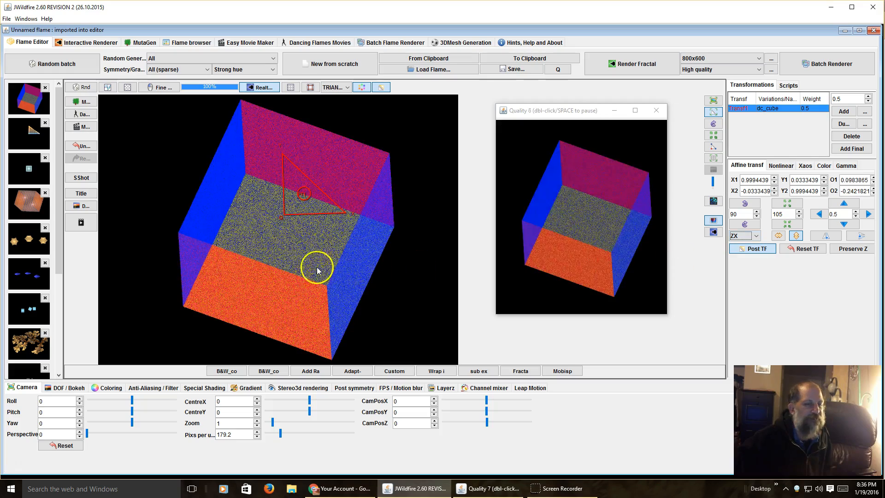
{"action": "left_click_drag", "start_coordinate": [287, 258], "coordinate": [523, 224]}
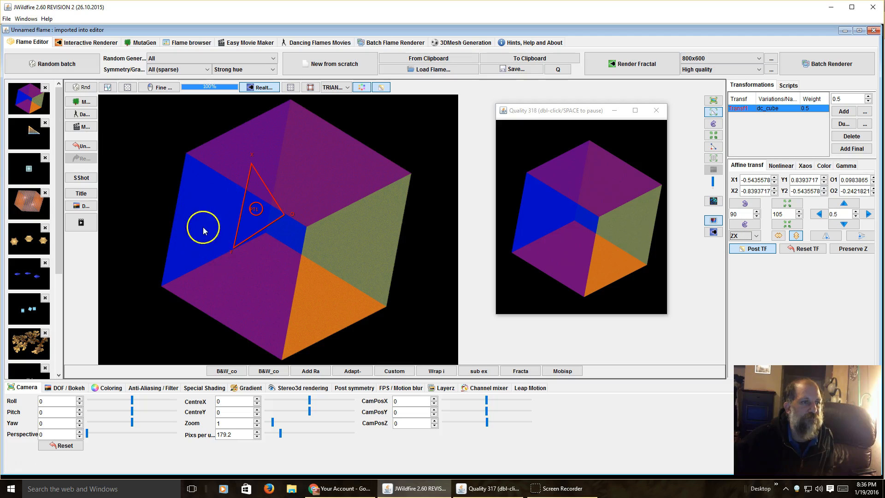
Turn the camera around the cube to pitch 162.8, roll 216.8 and yaw 304.4.
{"action": "left_click", "coordinate": [52, 415]}
{"action": "left_click_drag", "start_coordinate": [79, 411], "coordinate": [240, 411]}
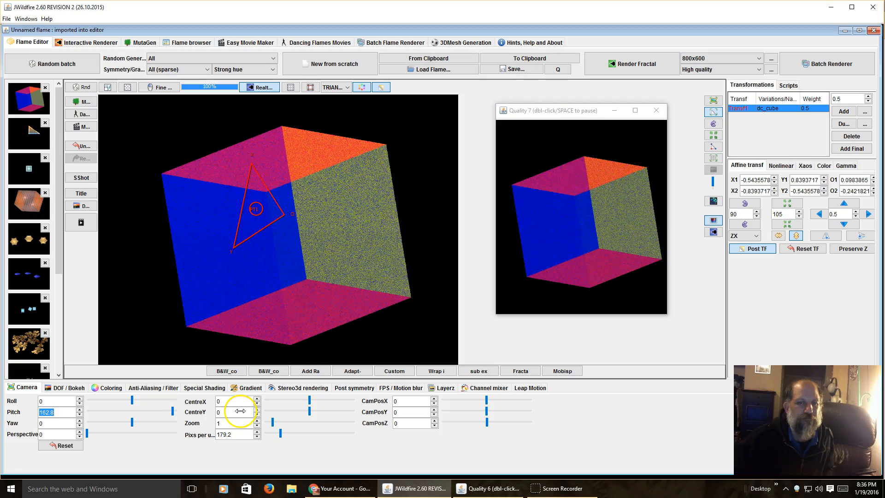
{"action": "left_click_drag", "start_coordinate": [54, 402], "coordinate": [277, 439]}
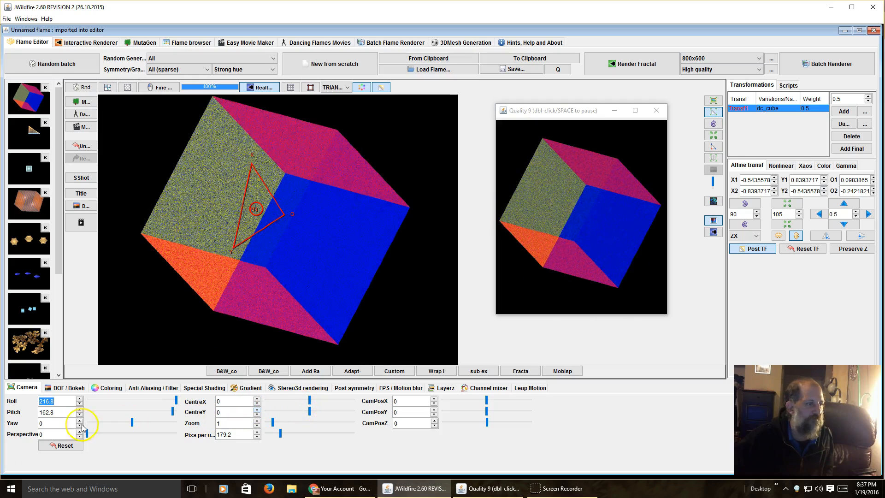
{"action": "left_click_drag", "start_coordinate": [46, 424], "coordinate": [396, 421]}
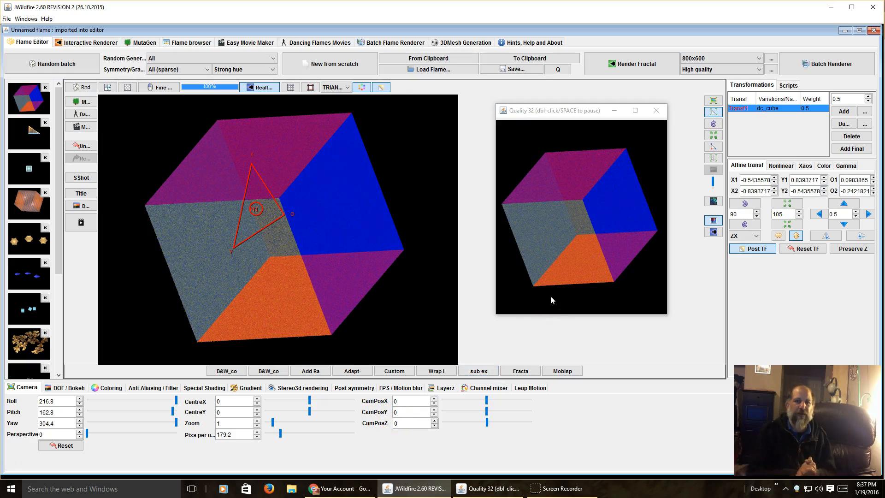
{"action": "left_click", "coordinate": [752, 236]}
{"action": "left_click", "coordinate": [759, 297]}
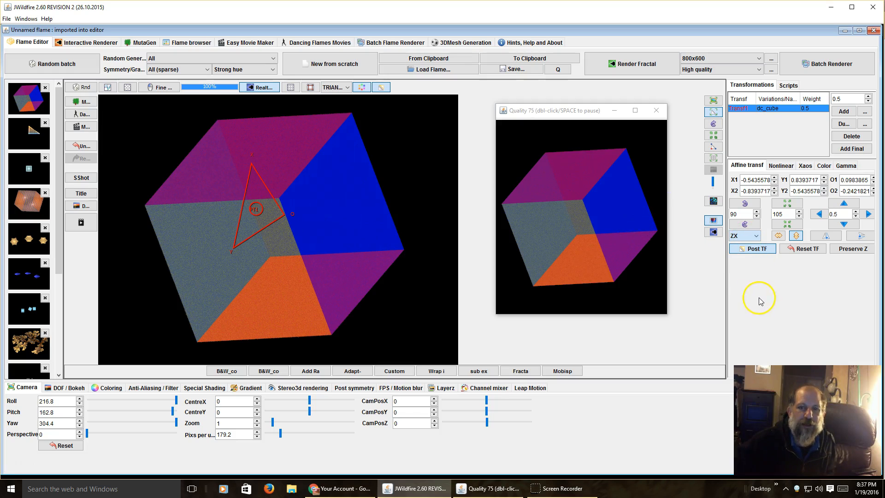